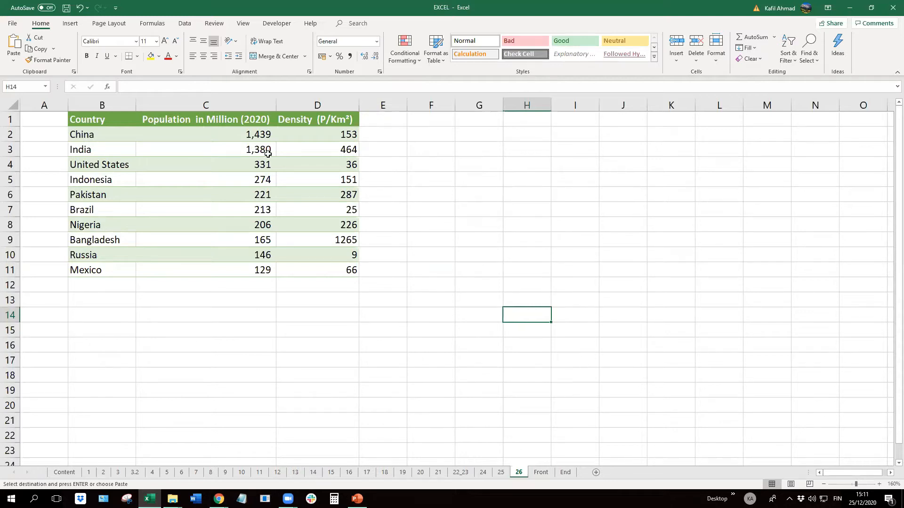
# Step: Select the country table B1:D11 including its headers and open the recommended charts for it
pyautogui.click(248, 115)
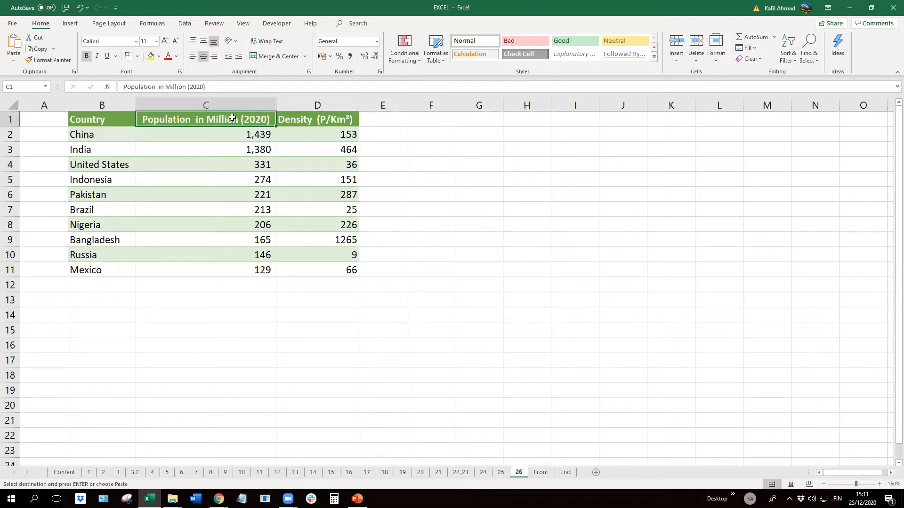
pyautogui.click(315, 125)
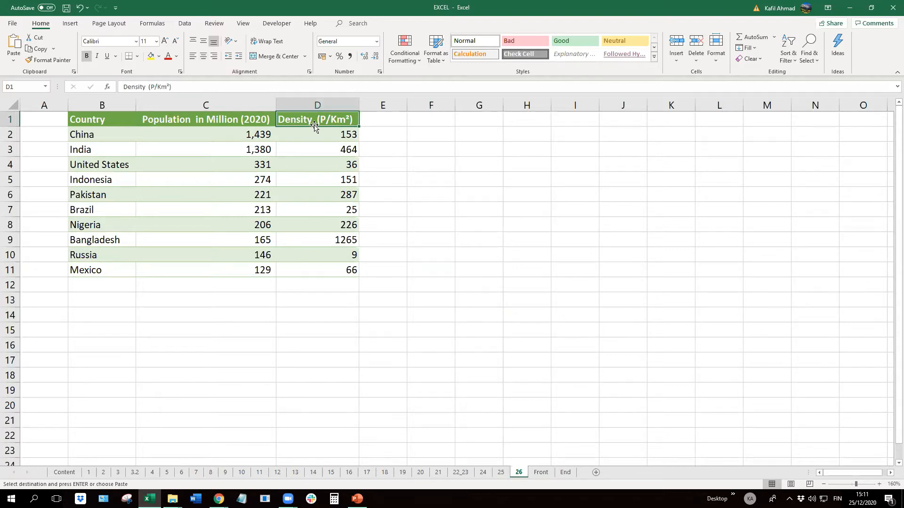
pyautogui.moveTo(126, 120); pyautogui.dragTo(292, 265)
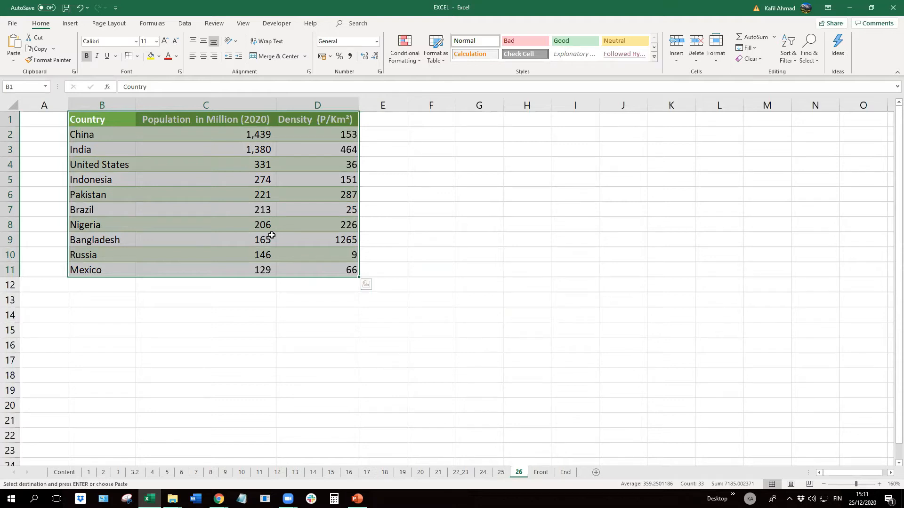
pyautogui.click(70, 24)
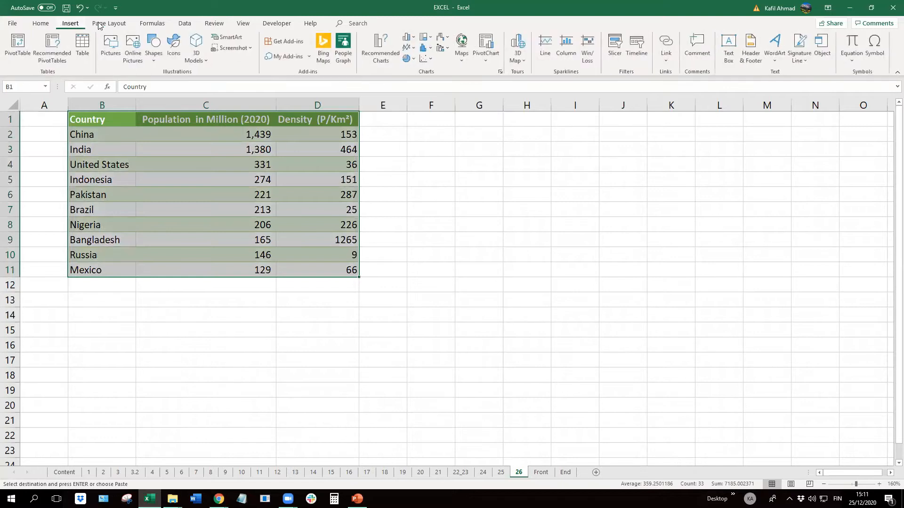
pyautogui.click(379, 49)
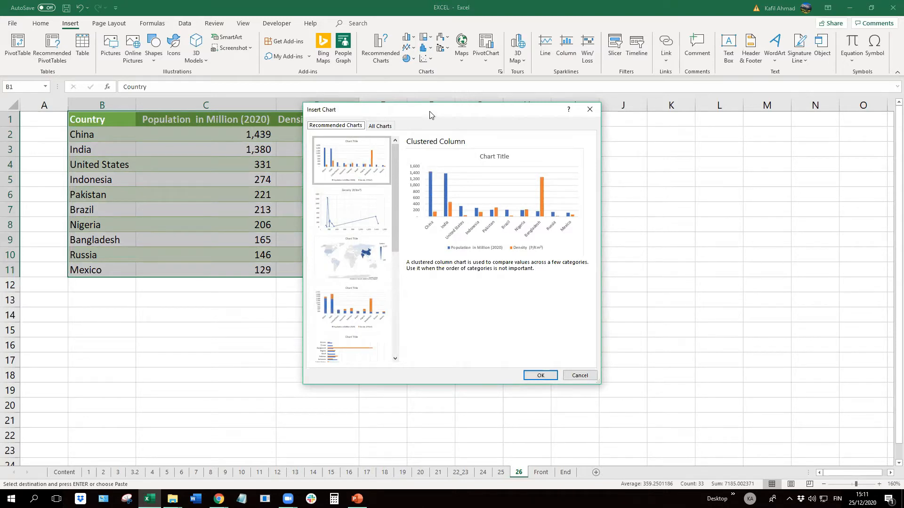
# Step: Look through the recommended chart types and preview the Stacked Column chart
pyautogui.moveTo(430, 115); pyautogui.dragTo(515, 110)
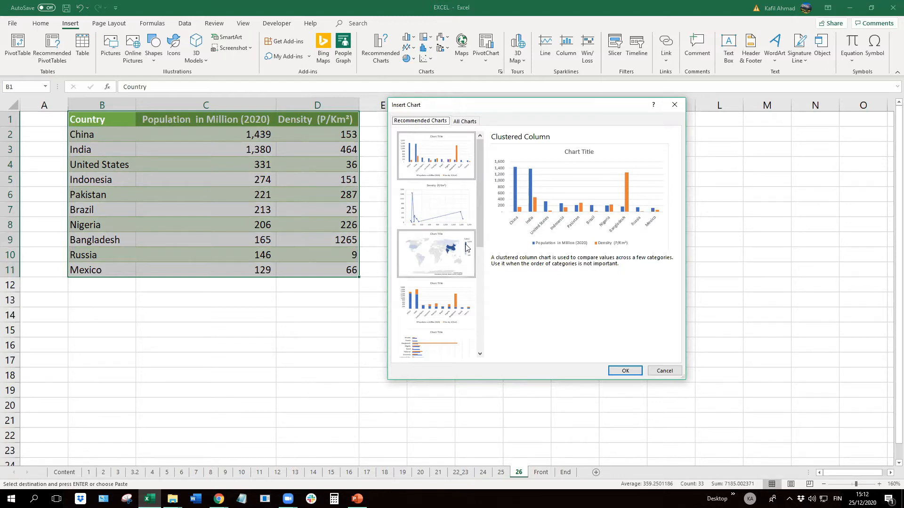
pyautogui.scroll(-5, 468, 247)
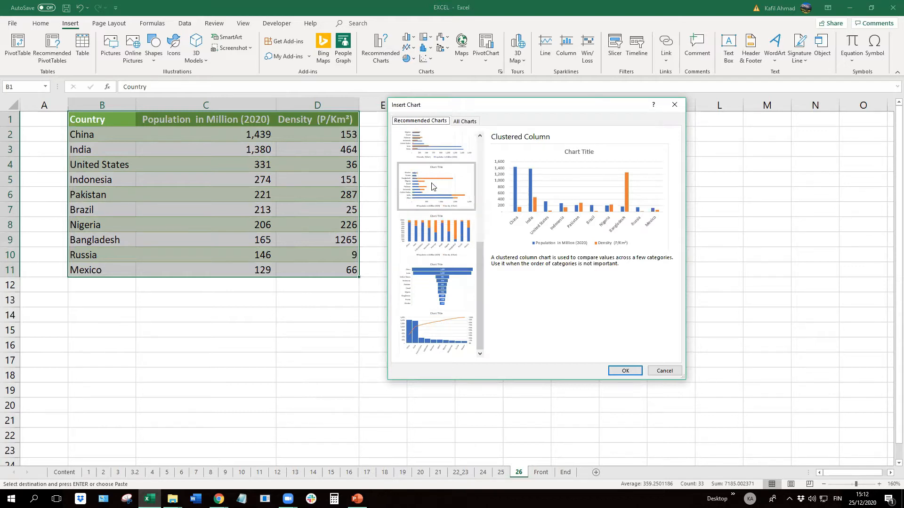
pyautogui.scroll(5, 433, 186)
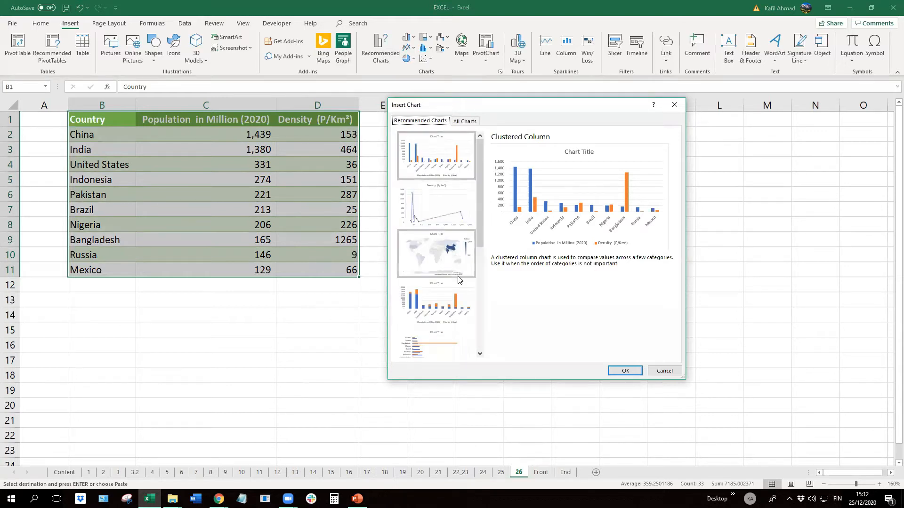
pyautogui.scroll(-3, 458, 279)
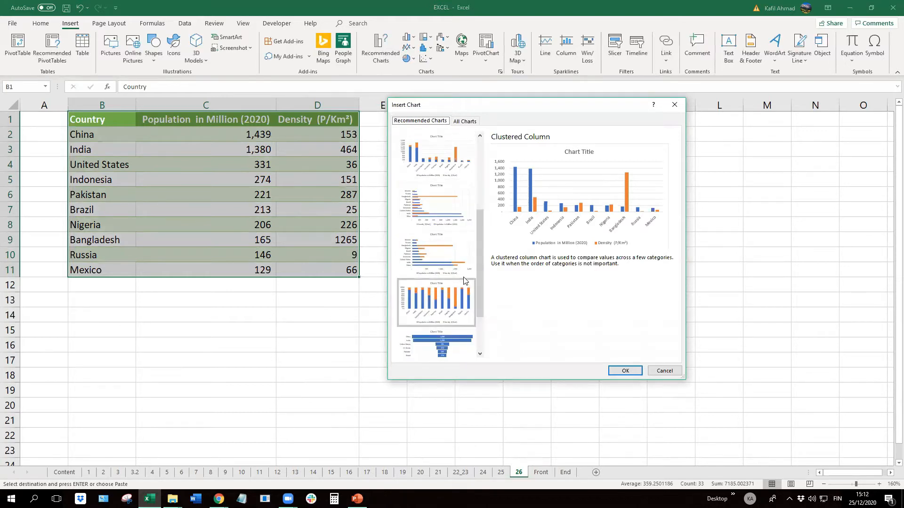
pyautogui.click(447, 169)
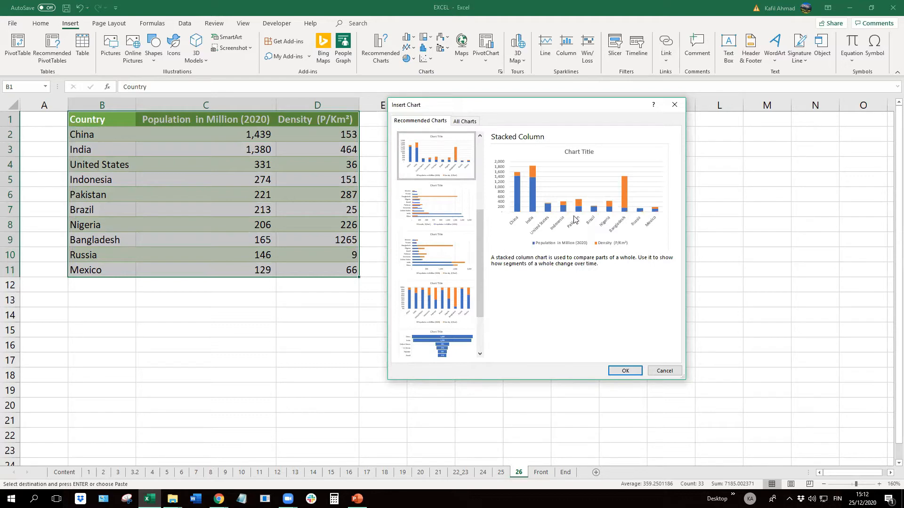
pyautogui.scroll(-3, 474, 238)
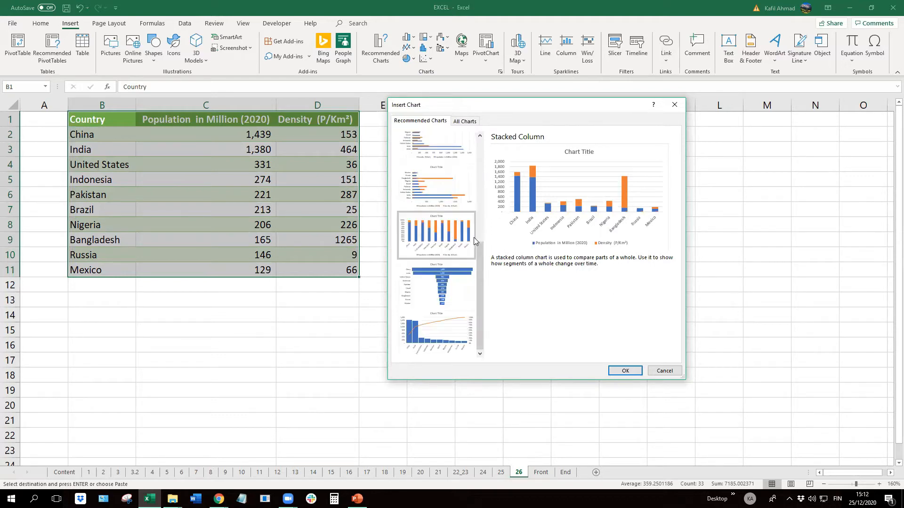
# Step: Insert a combo chart with population as clustered columns on the secondary axis and density as a line
pyautogui.click(464, 122)
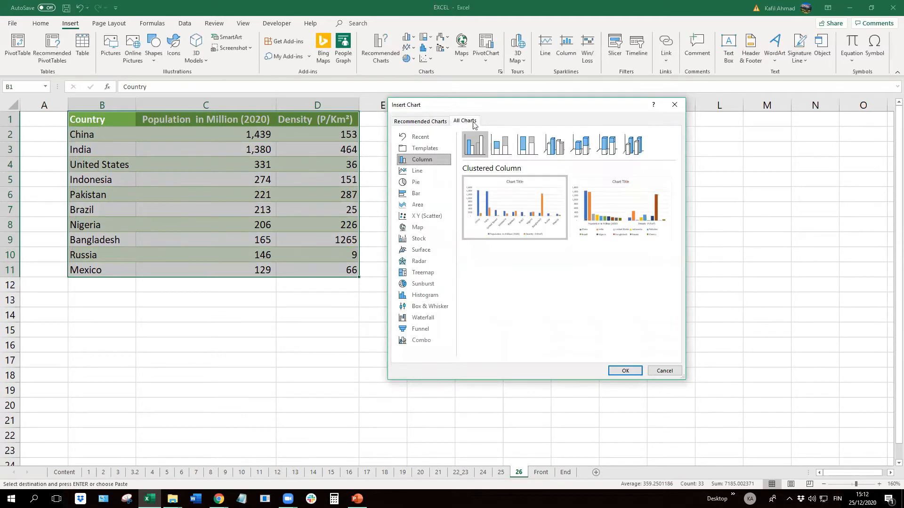
pyautogui.click(430, 340)
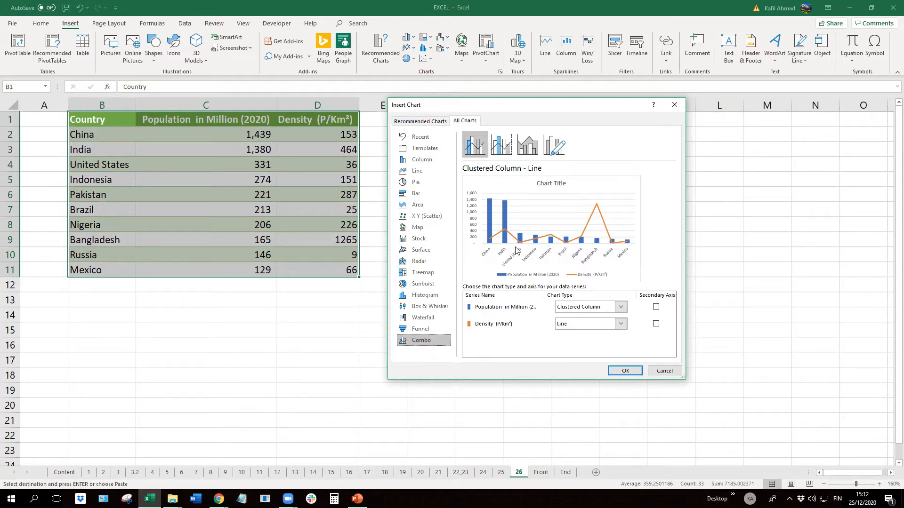
pyautogui.click(656, 308)
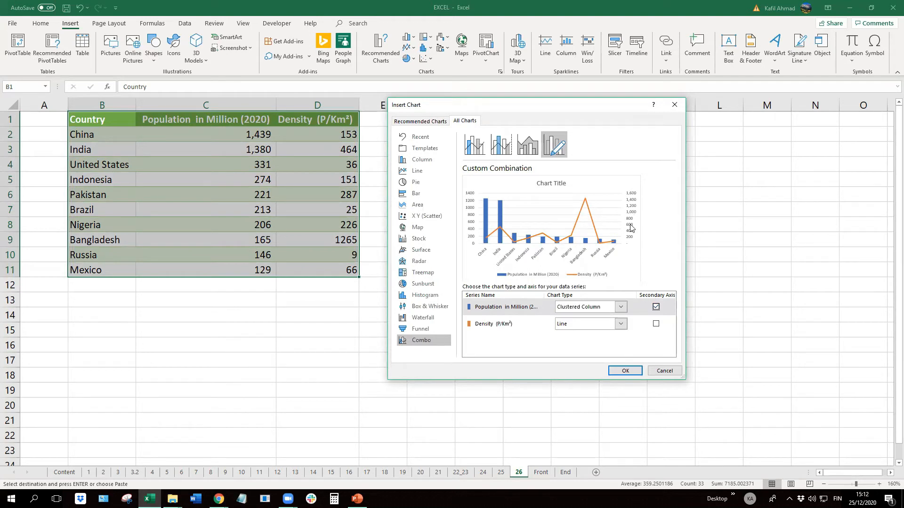
pyautogui.click(625, 372)
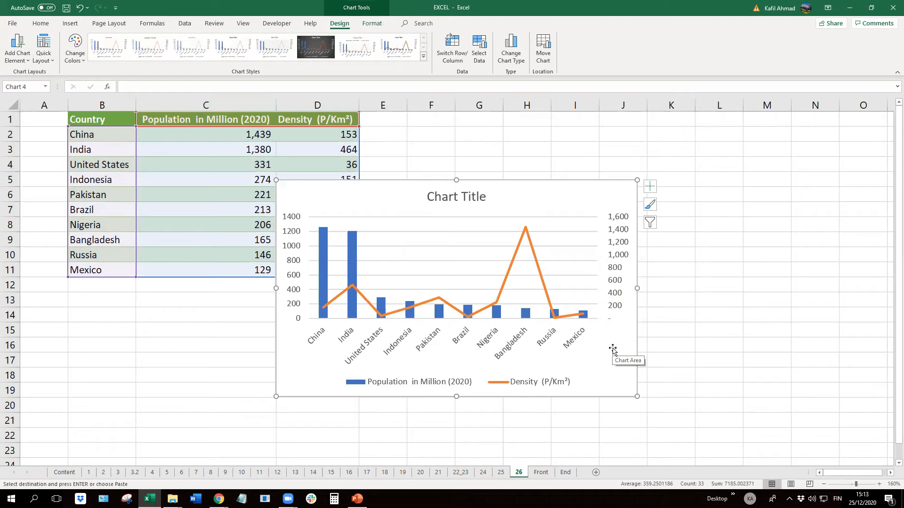
# Step: Move the combo chart beside the data table, over columns E to L, so it no longer covers the data
pyautogui.click(619, 294)
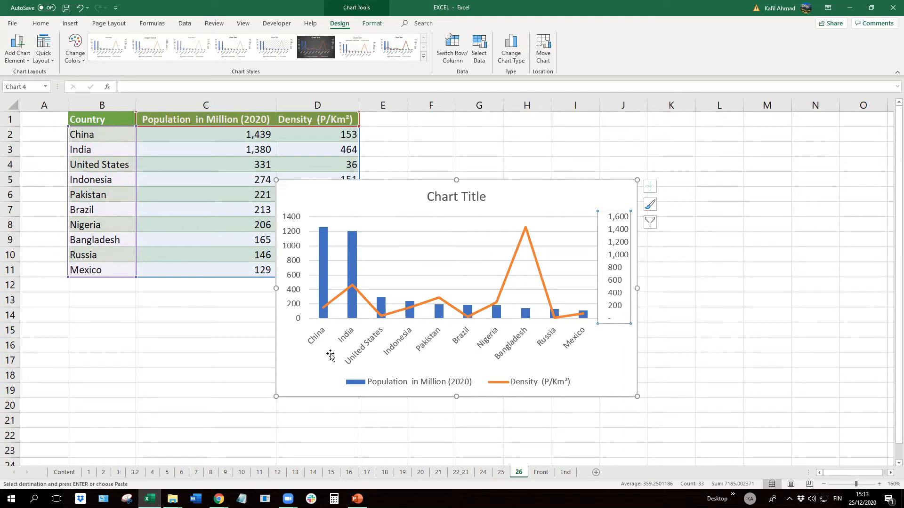
pyautogui.moveTo(520, 181); pyautogui.dragTo(615, 124)
pyautogui.click(390, 207)
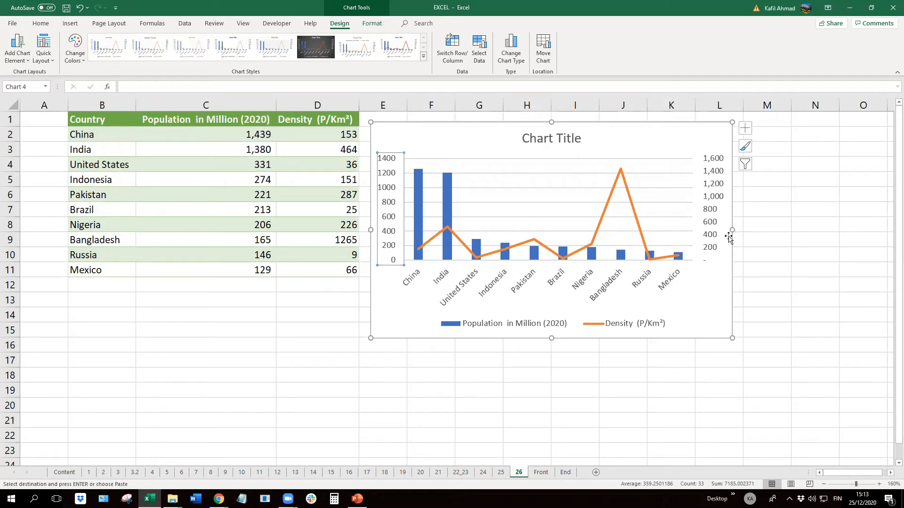
# Step: Change the chart title to "Population per Km2"
pyautogui.click(560, 138)
pyautogui.doubleClick(559, 138)
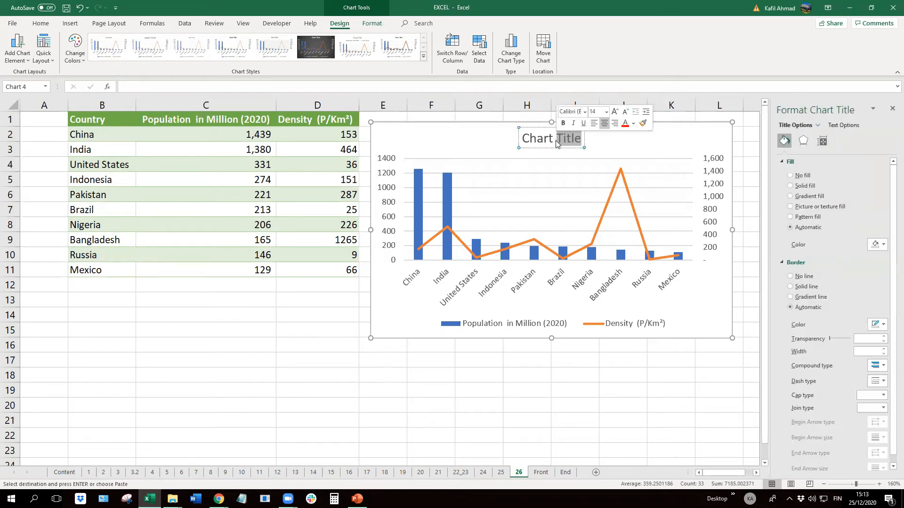
pyautogui.tripleClick(555, 140)
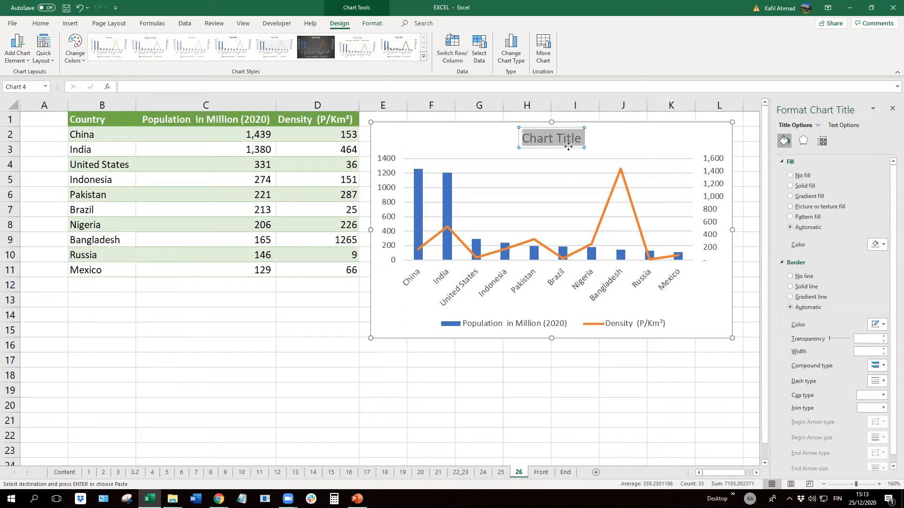
pyautogui.write('Population per')
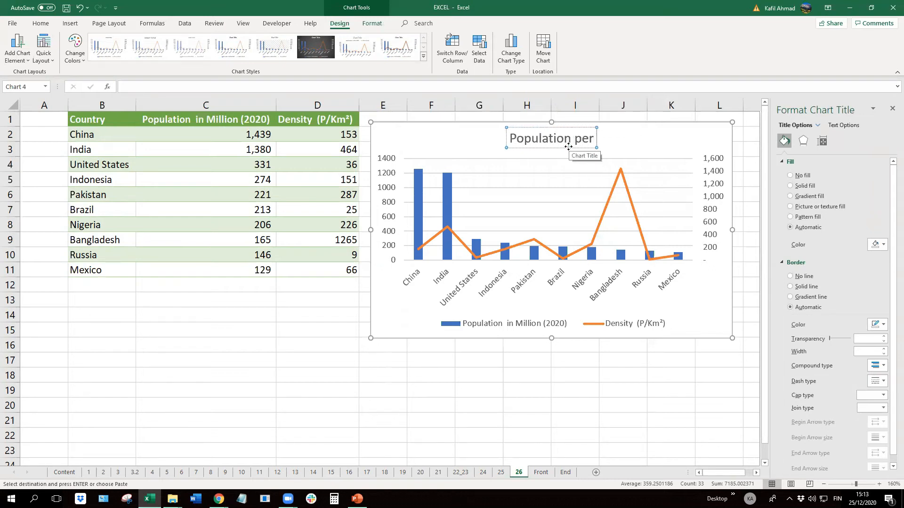
pyautogui.write(' Km')
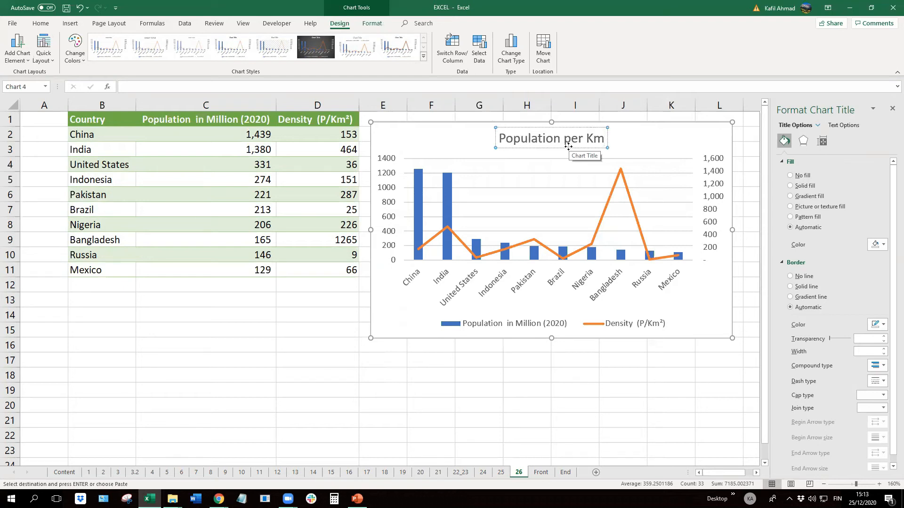
pyautogui.write('2')
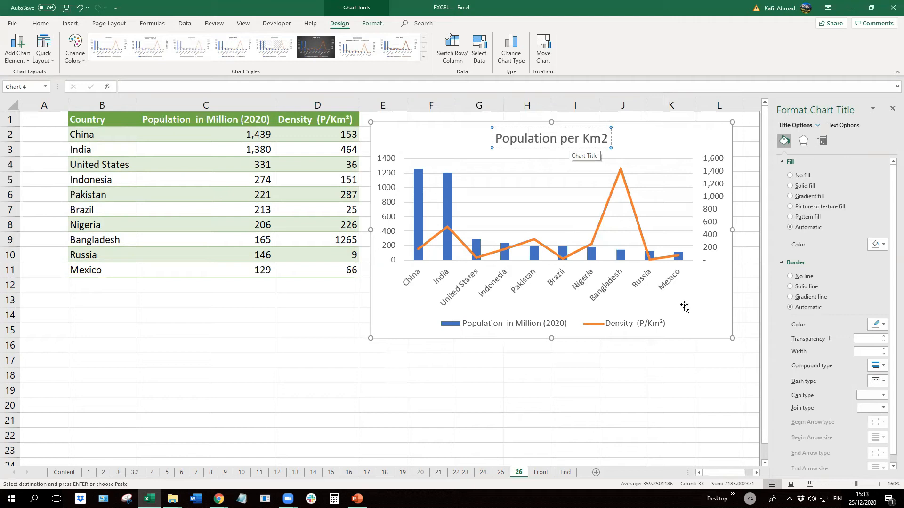
pyautogui.click(705, 312)
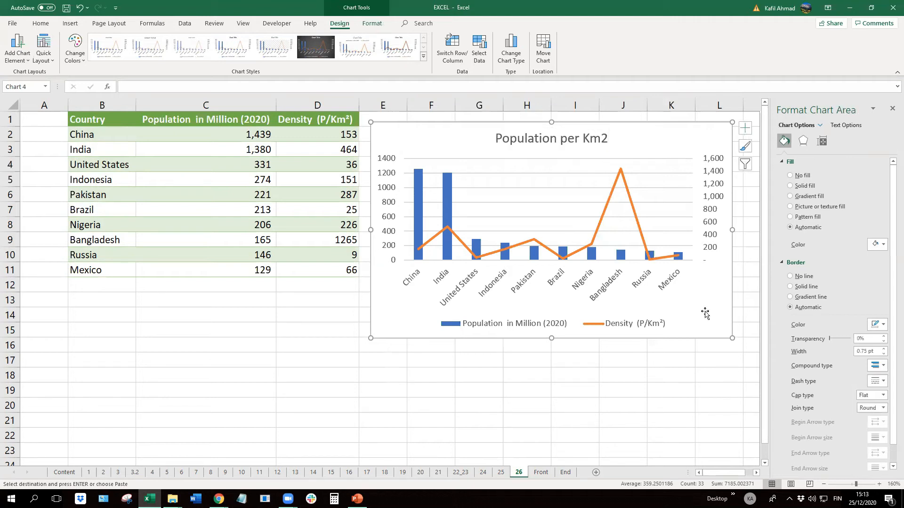
# Step: Add data labels to the population column series
pyautogui.click(450, 212)
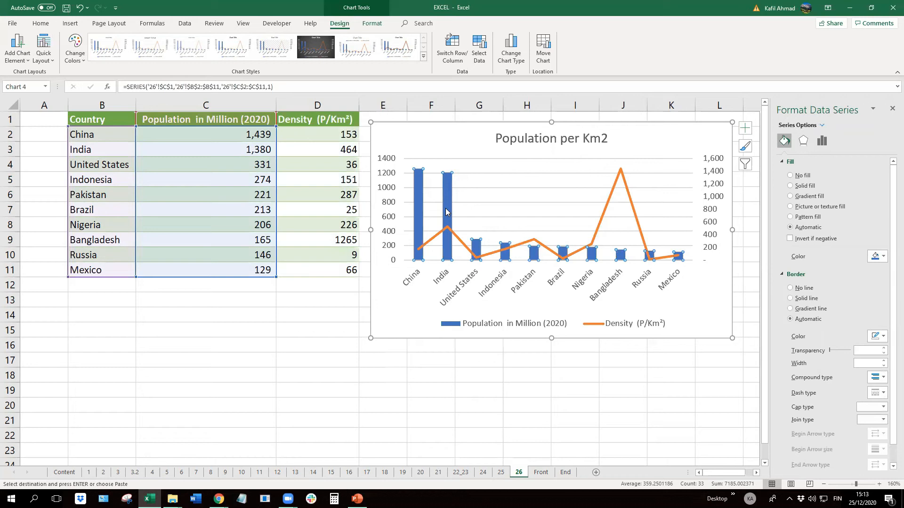
pyautogui.rightClick(446, 212)
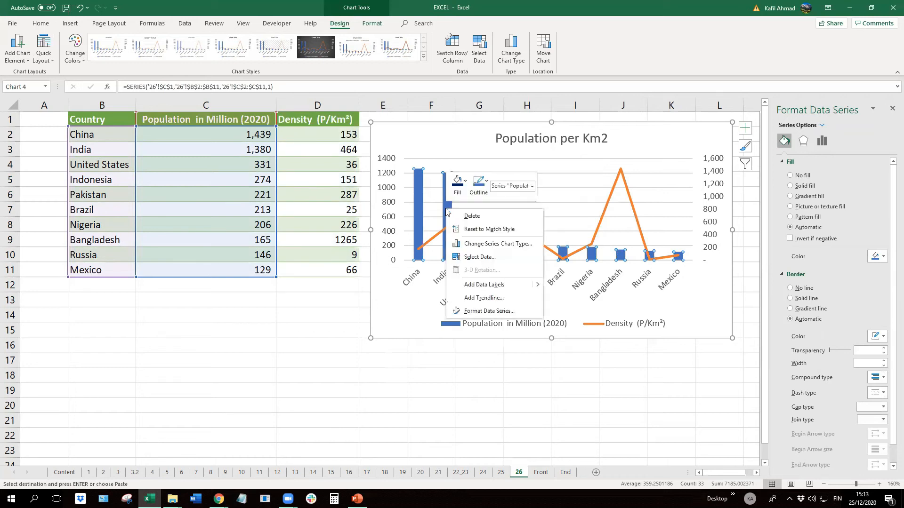
pyautogui.click(499, 288)
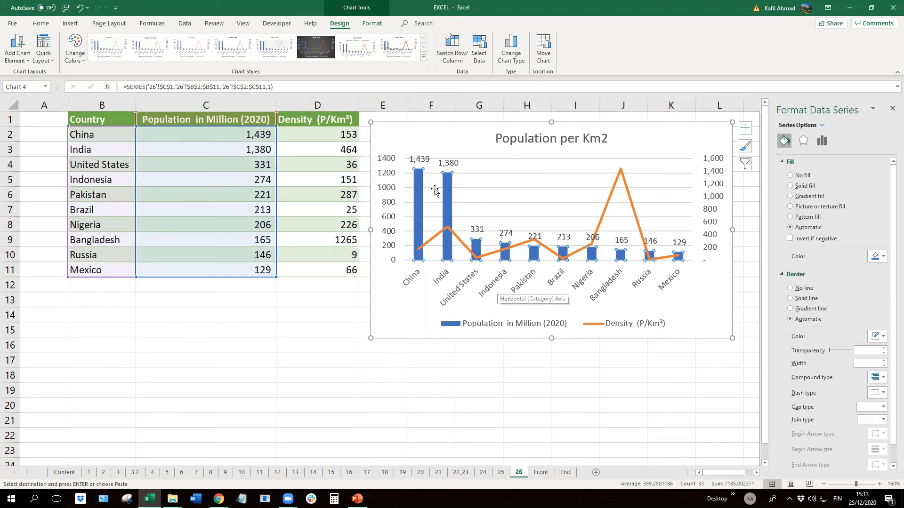
pyautogui.click(701, 314)
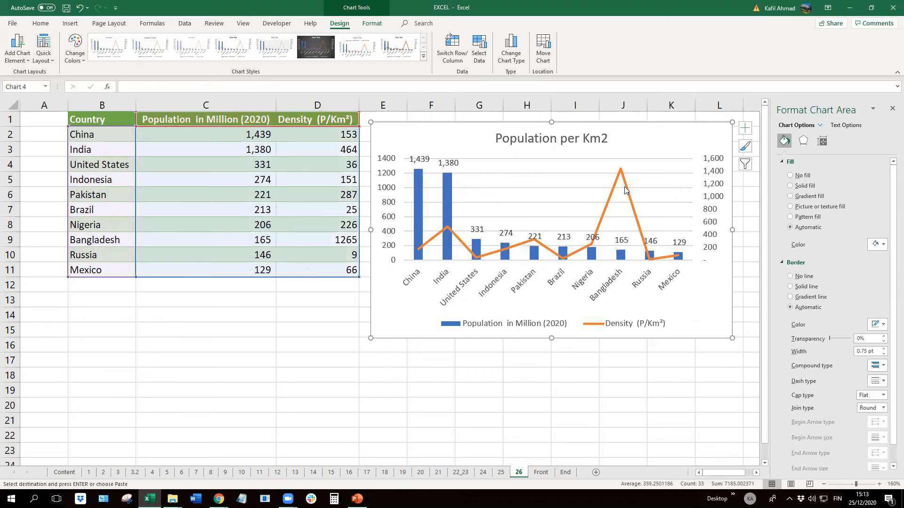
# Step: Add data labels to the density line series
pyautogui.moveTo(626, 184)
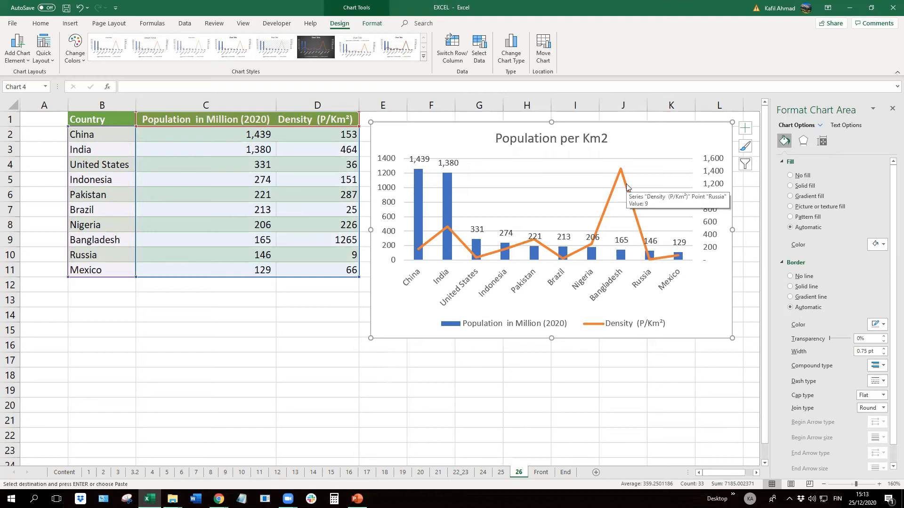
pyautogui.click(624, 188)
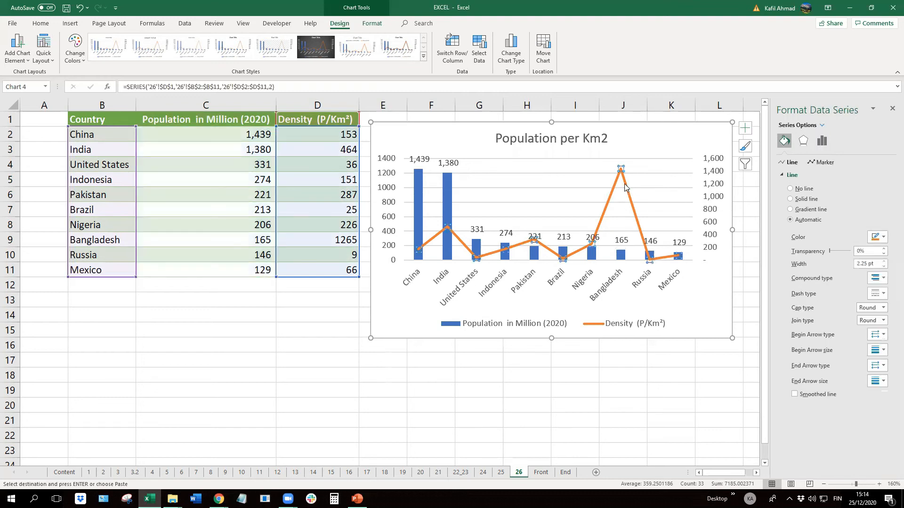
pyautogui.rightClick(625, 187)
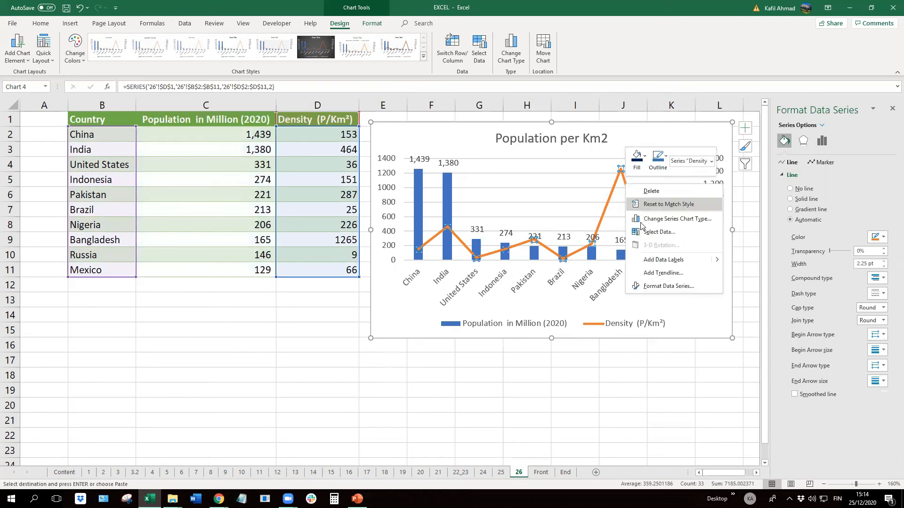
pyautogui.click(664, 260)
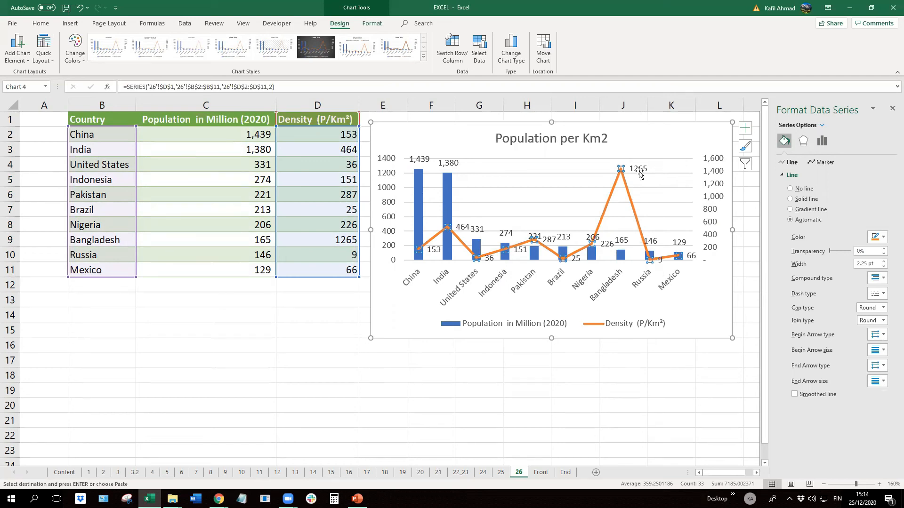
# Step: Make the density line's data labels bold
pyautogui.click(639, 174)
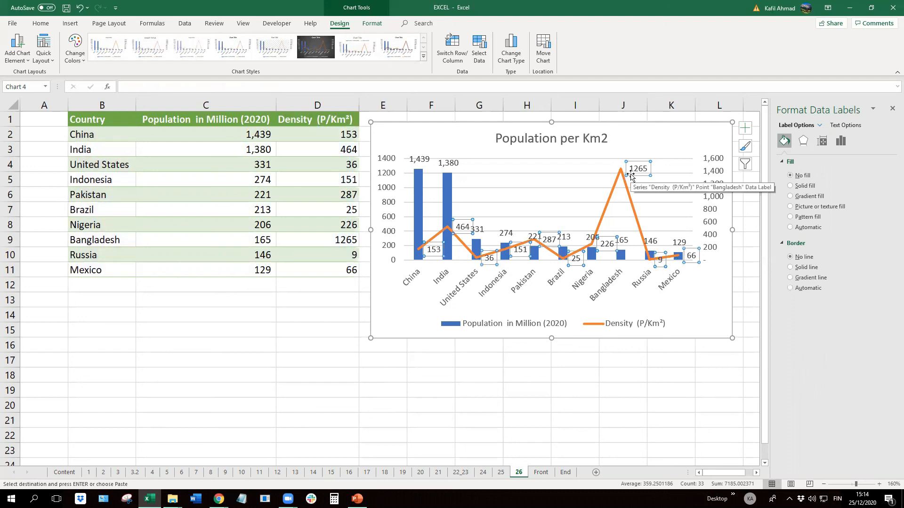
pyautogui.click(46, 27)
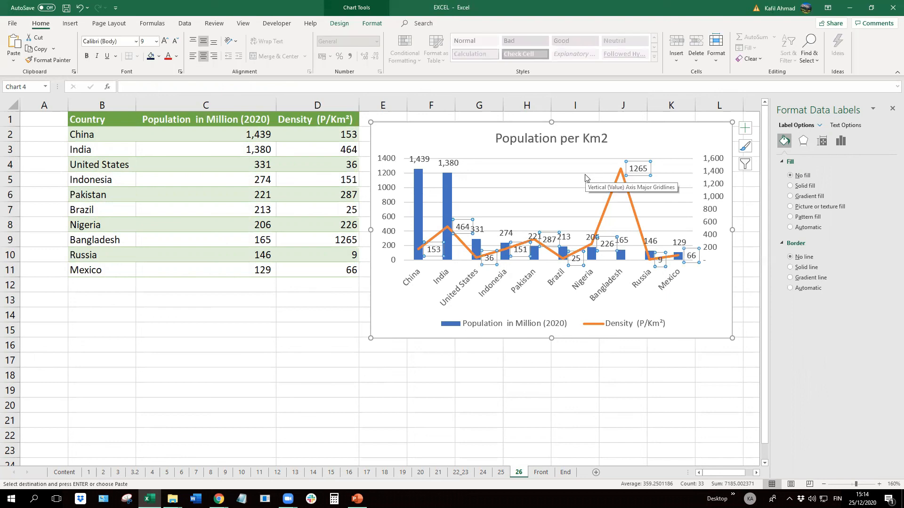
pyautogui.hotkey('ctrl', 'b')
pyautogui.click(678, 304)
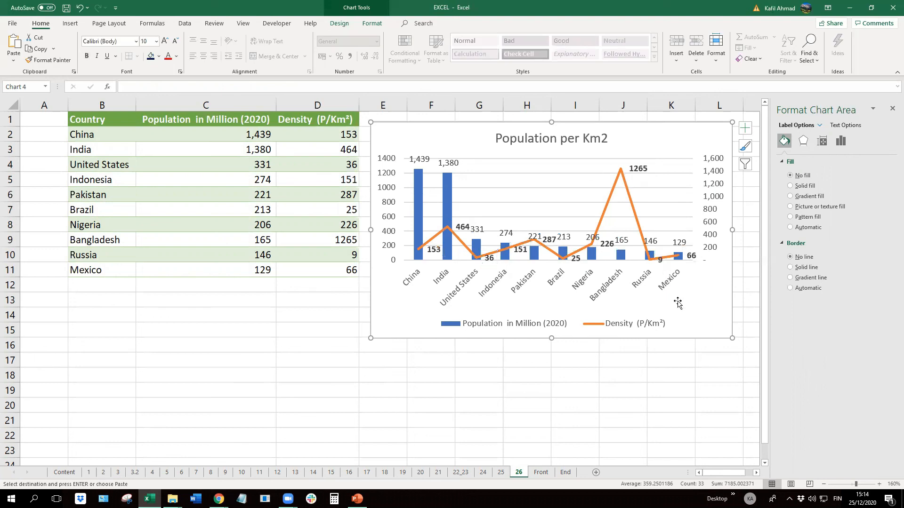